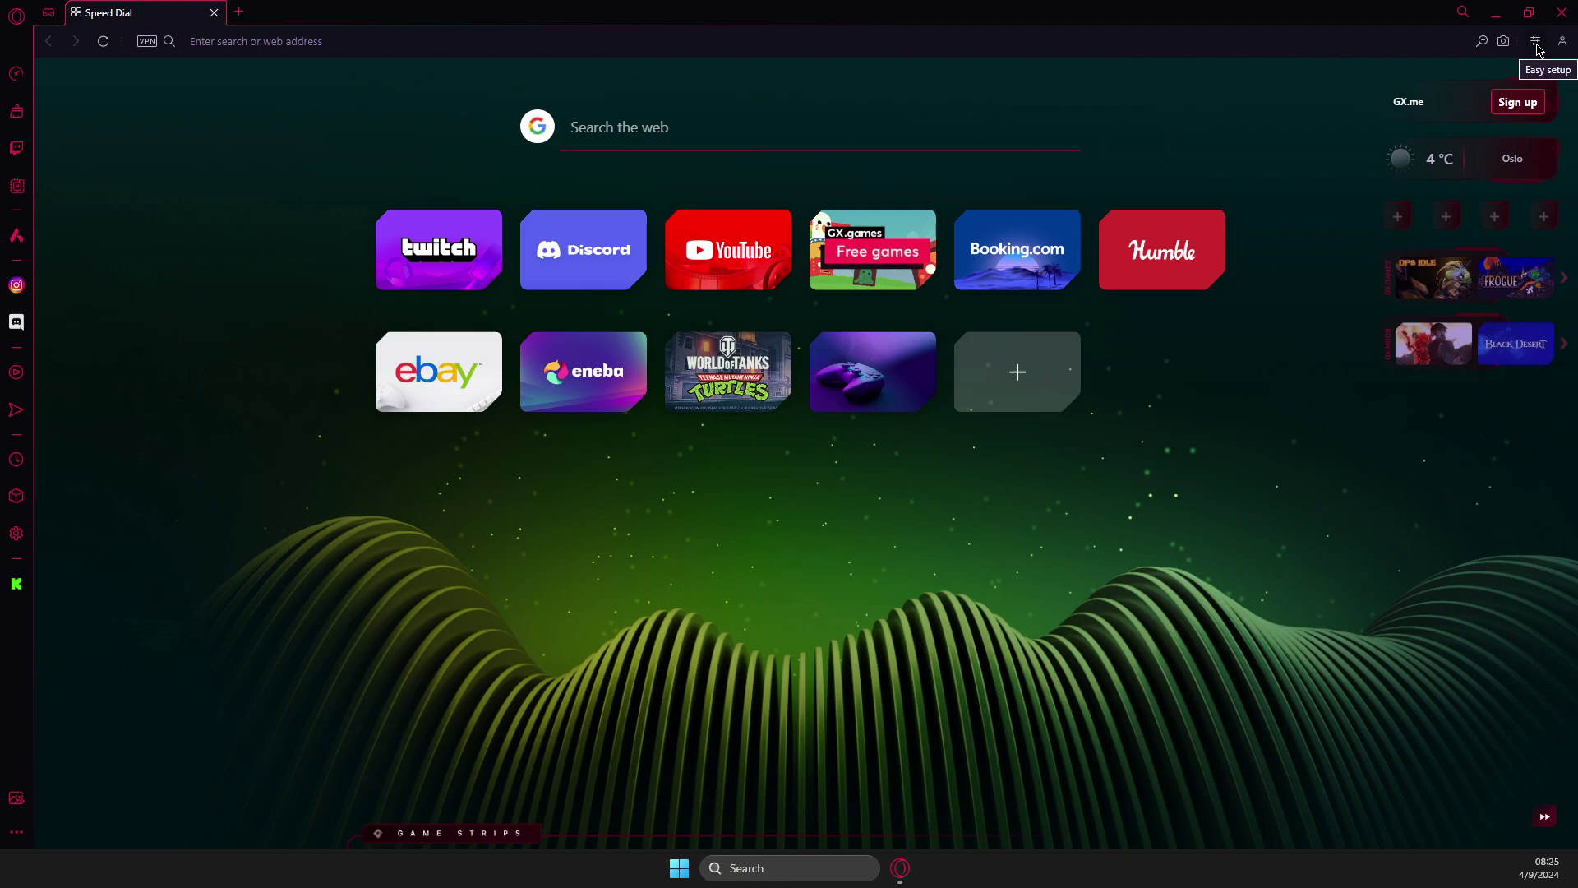
Step: Open the Easy setup panel from the toolbar beside the Speed Dial page
click(1535, 42)
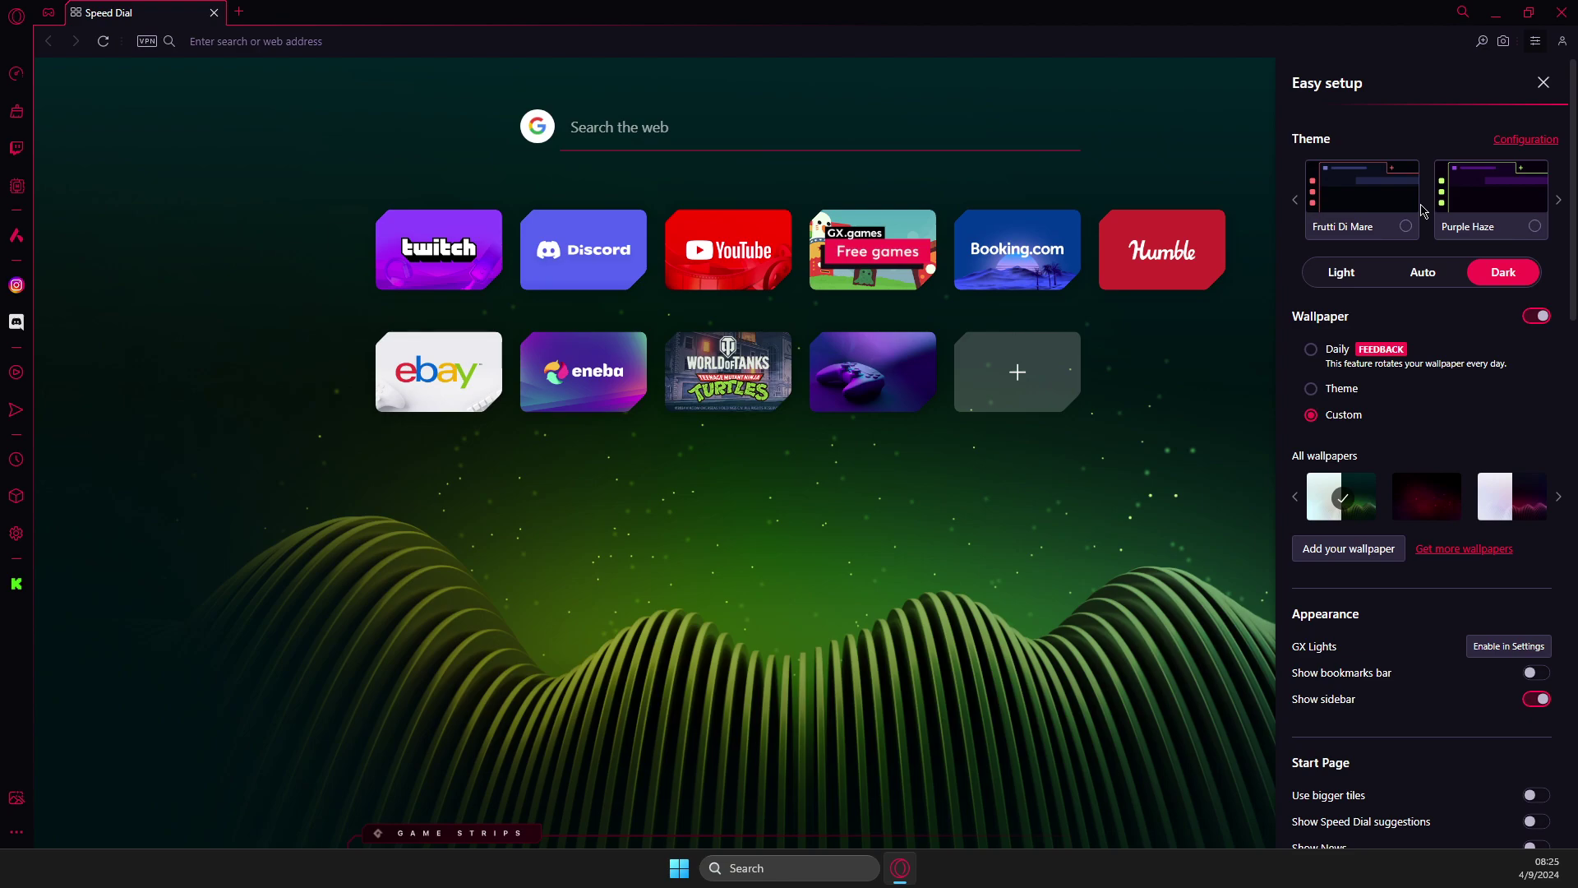
scroll(1431, 296, down, 3)
scroll(1431, 376, down, 5)
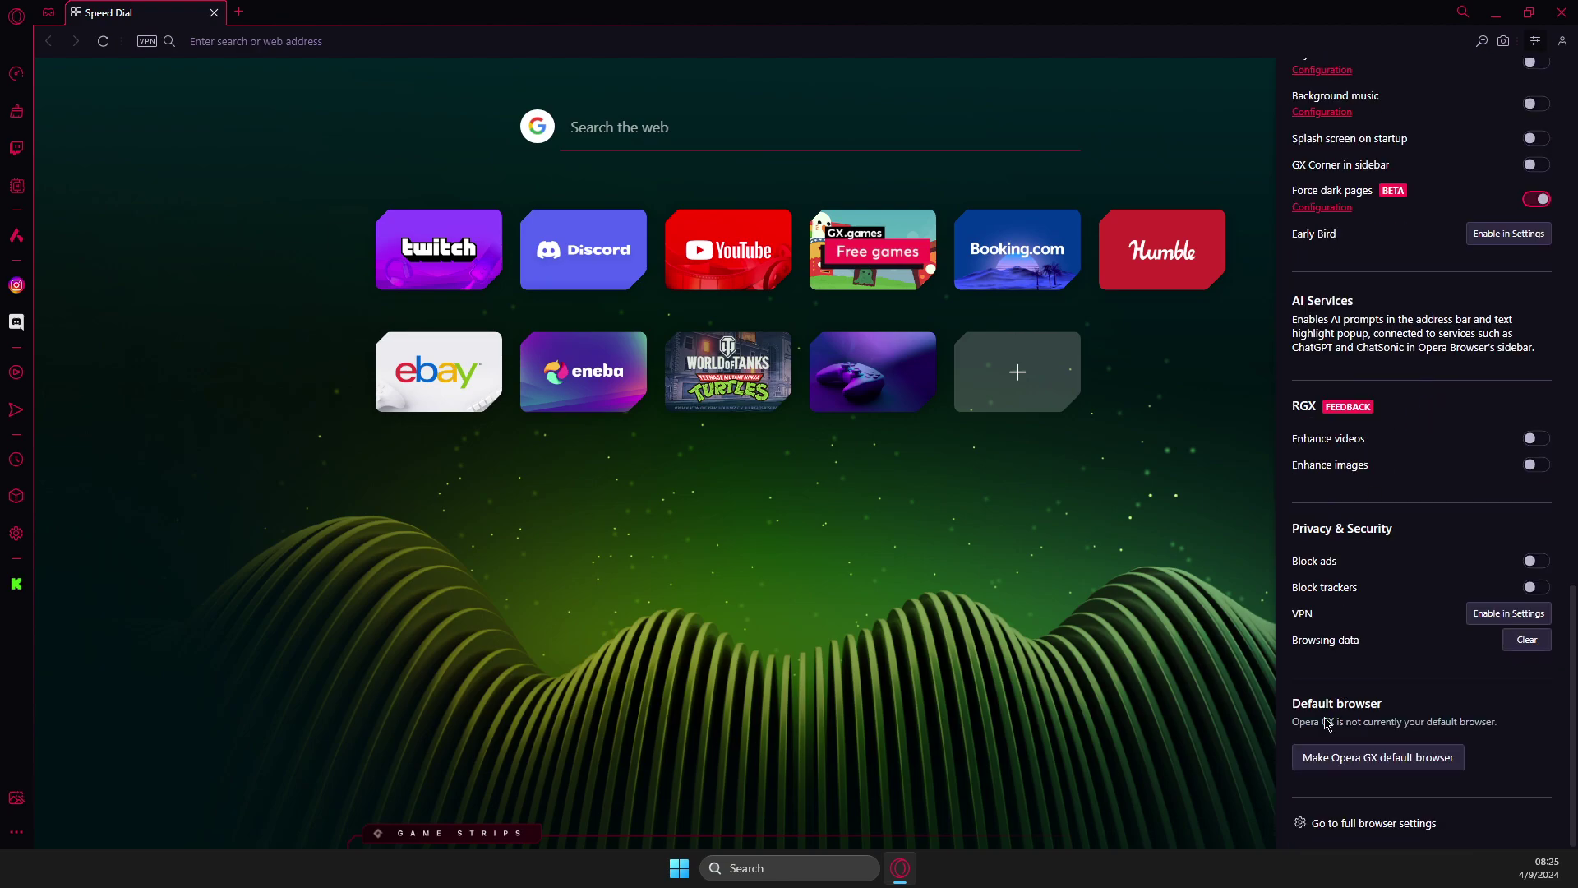
Step: Go to the full browser settings and open the Site settings permissions page
click(1333, 824)
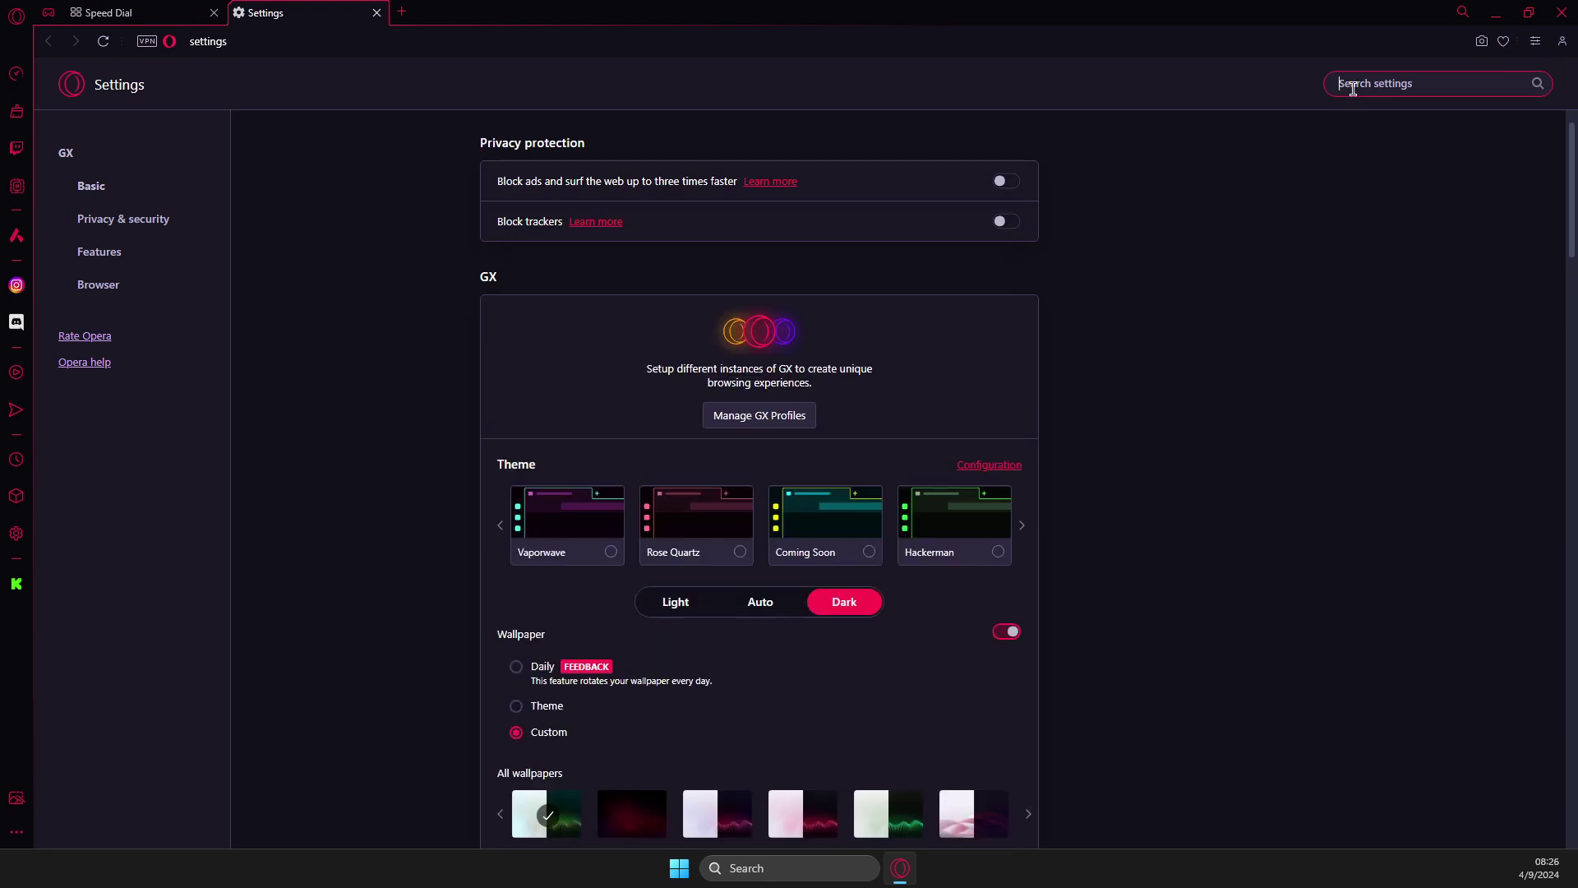
text(site se)
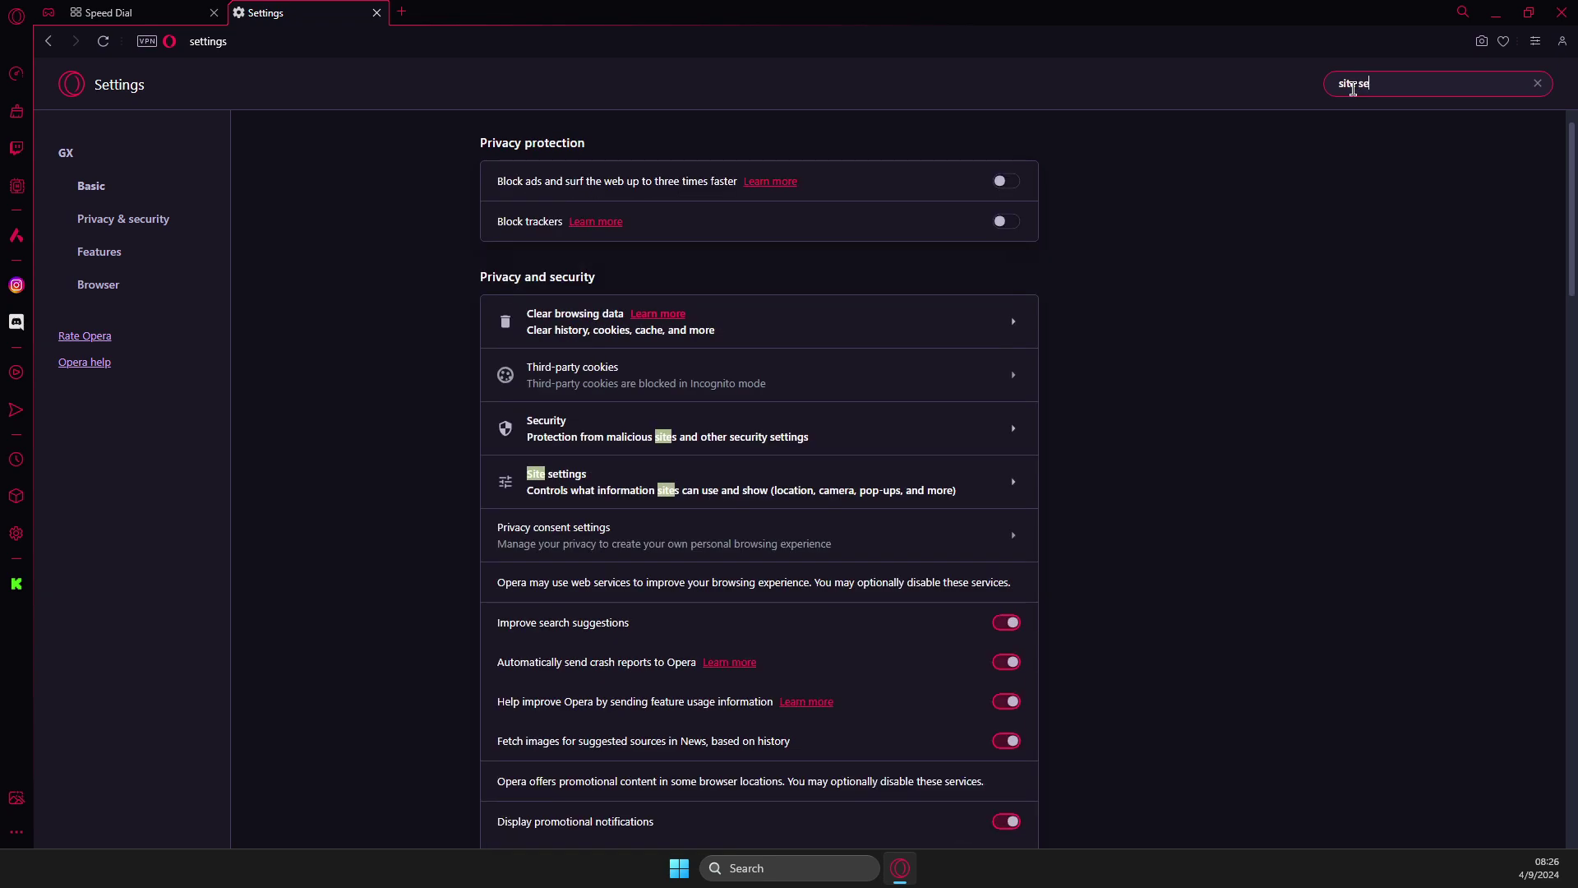
text(ttings)
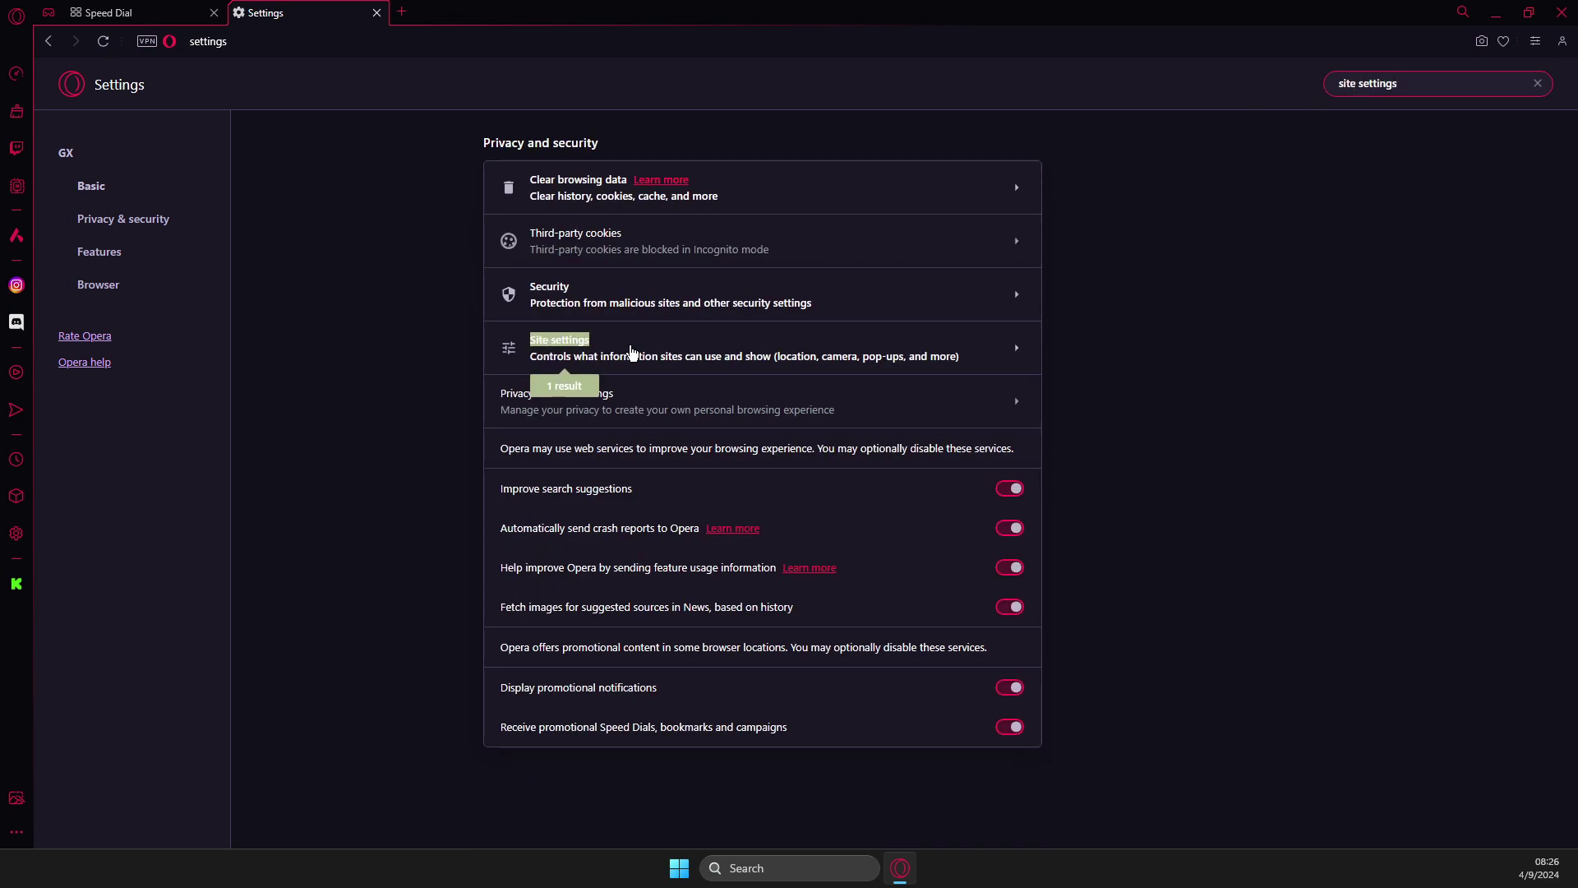
click(800, 350)
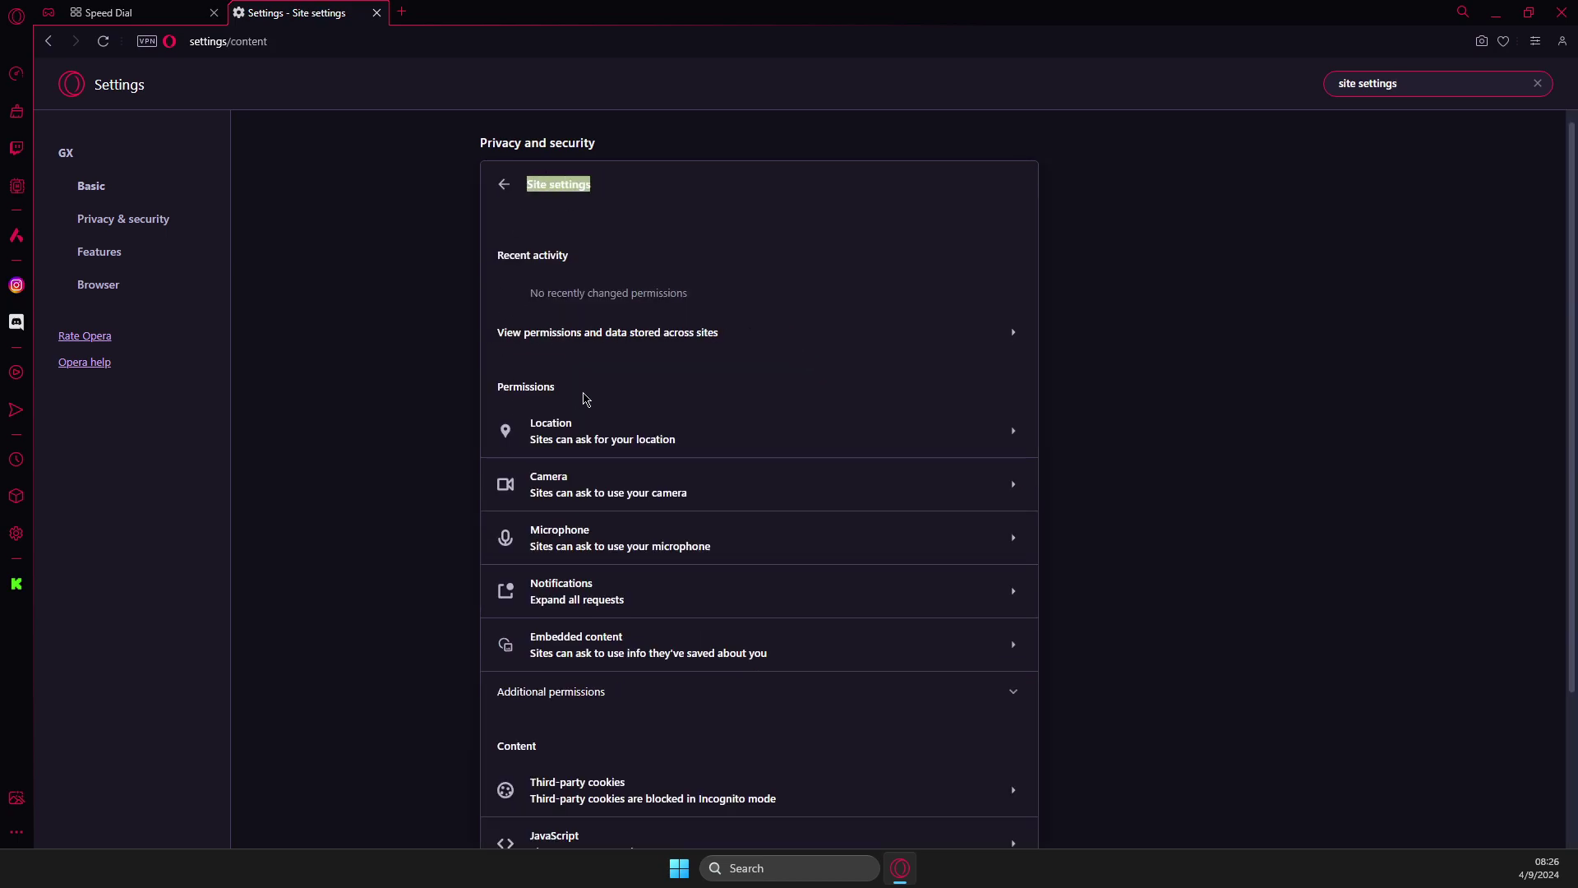
scroll(571, 388, down, 1)
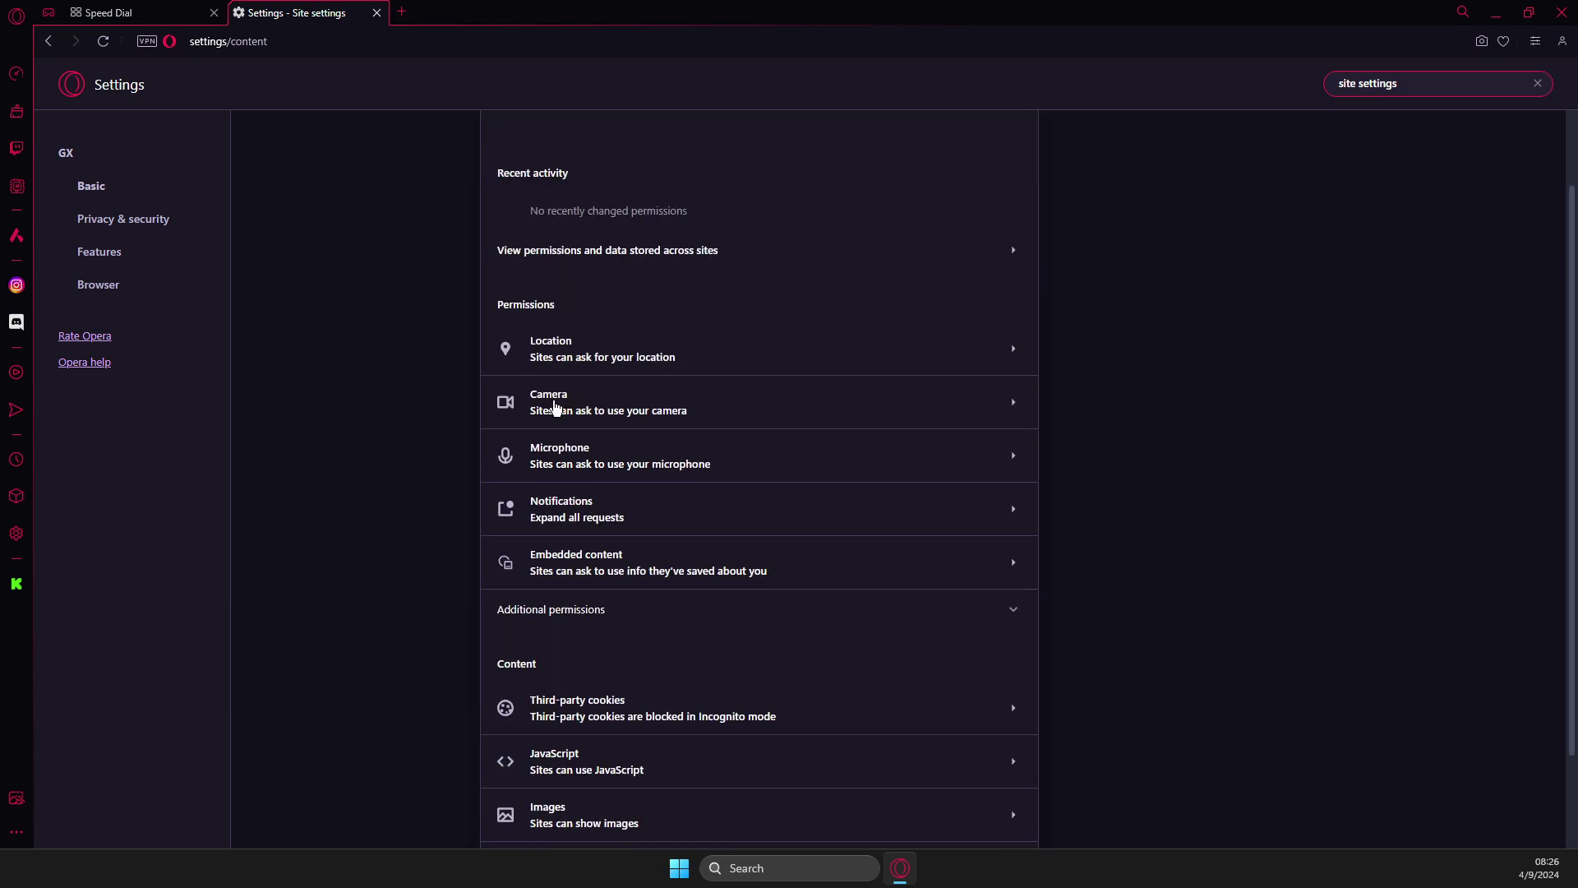
Step: Open the Camera permission page from the Permissions list in Site settings
click(556, 408)
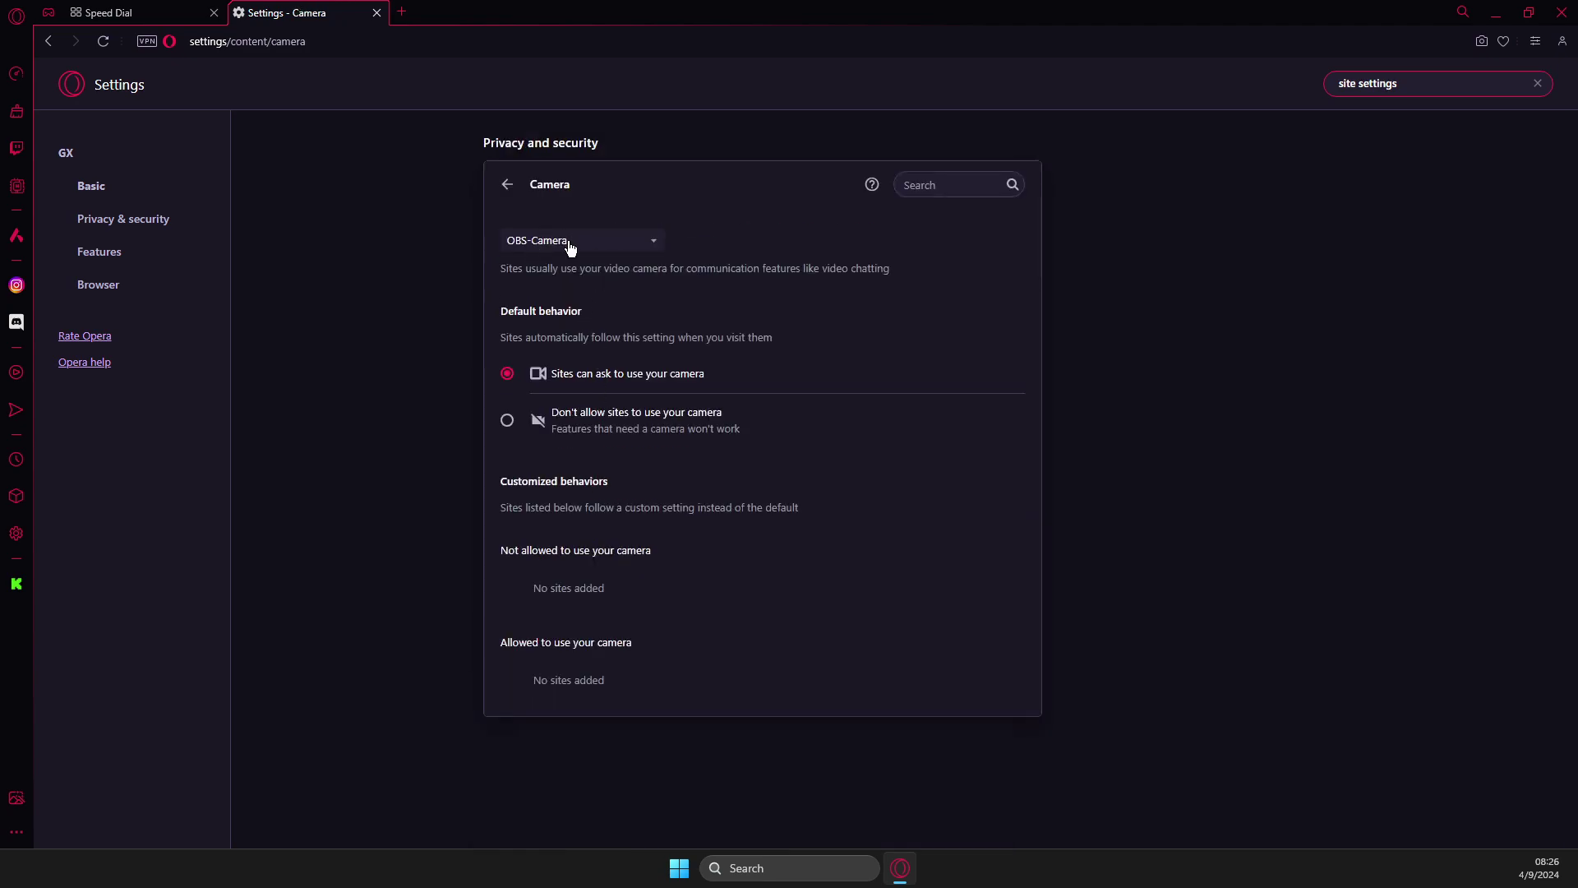